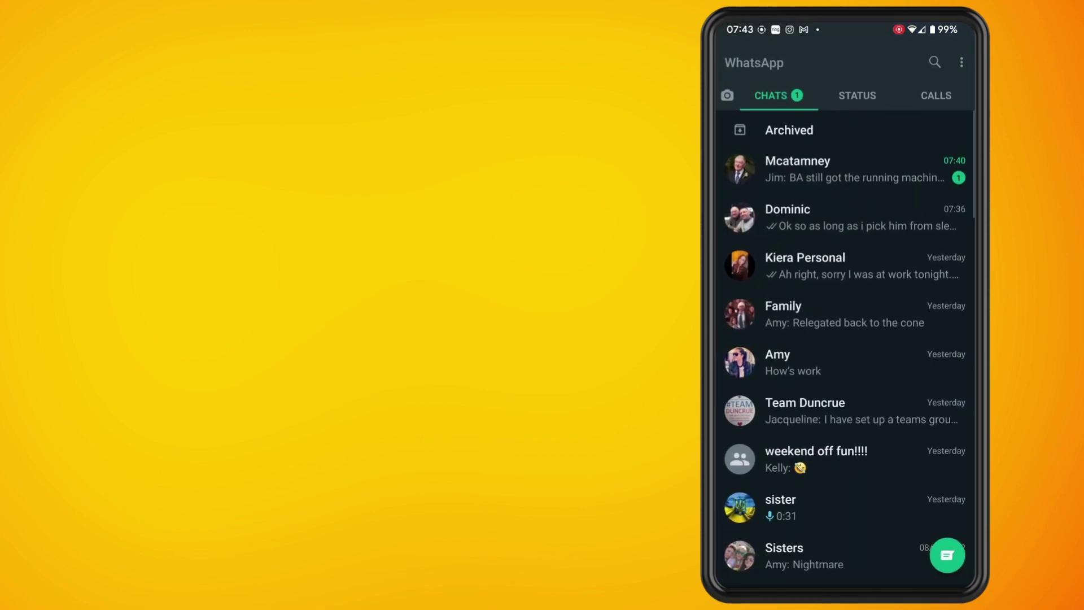
# Go to Settings > Account > Privacy and open the Default message timer options, currently Off.
pyautogui.click(961, 61)
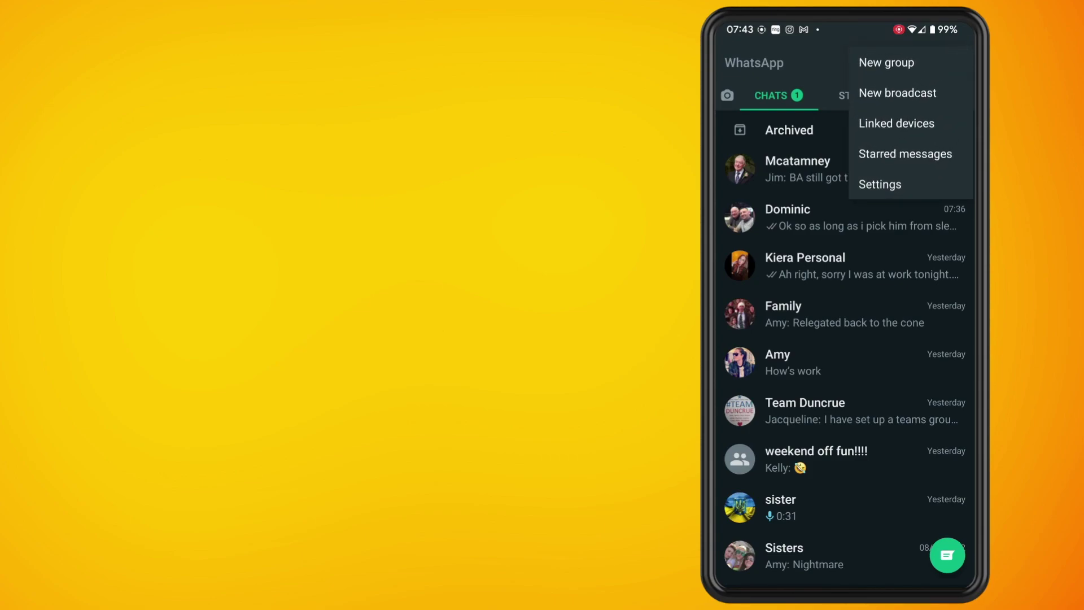
pyautogui.click(929, 176)
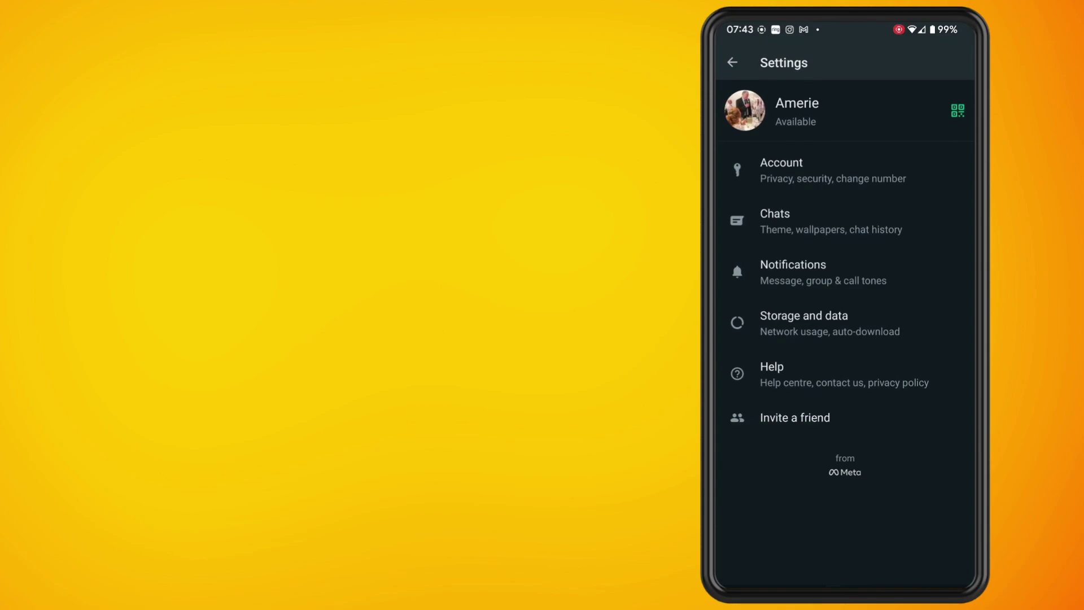
pyautogui.click(876, 164)
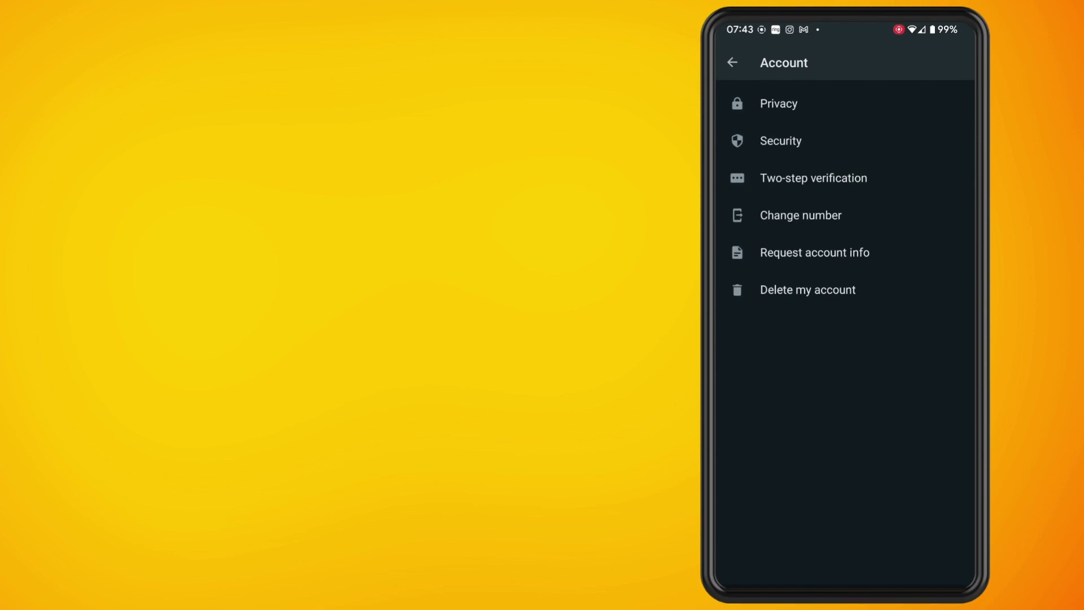
pyautogui.click(888, 98)
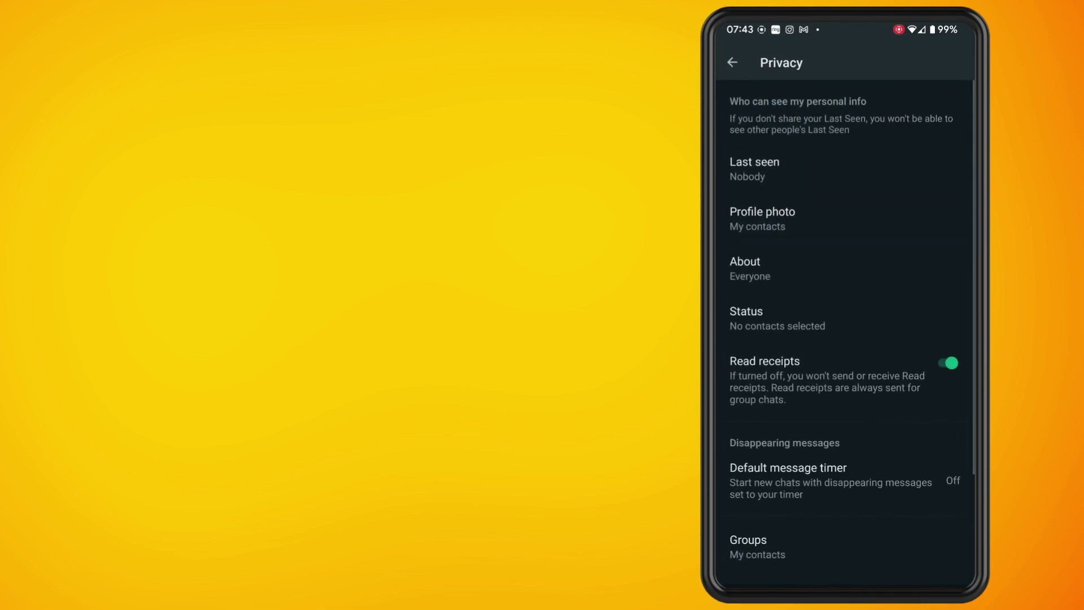
pyautogui.moveTo(895, 520); pyautogui.dragTo(914, 414)
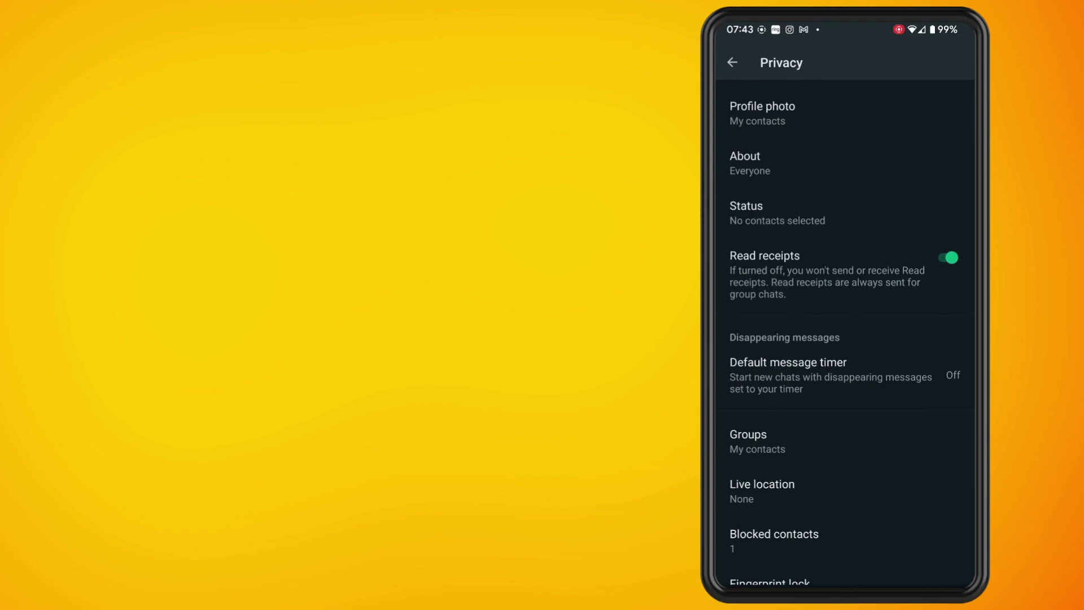
pyautogui.click(830, 375)
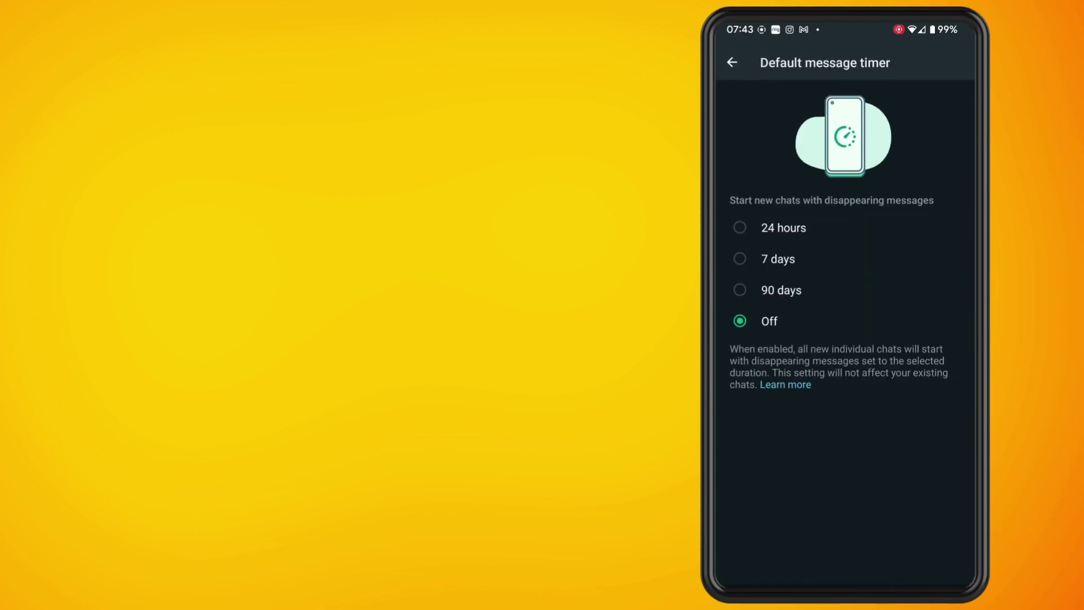
# Try the 7 days, 90 days and Off options, then set the default timer to 24 hours.
pyautogui.click(739, 227)
pyautogui.click(740, 259)
pyautogui.click(739, 290)
pyautogui.click(739, 321)
pyautogui.click(739, 226)
pyautogui.click(902, 403)
pyautogui.press('Escape')
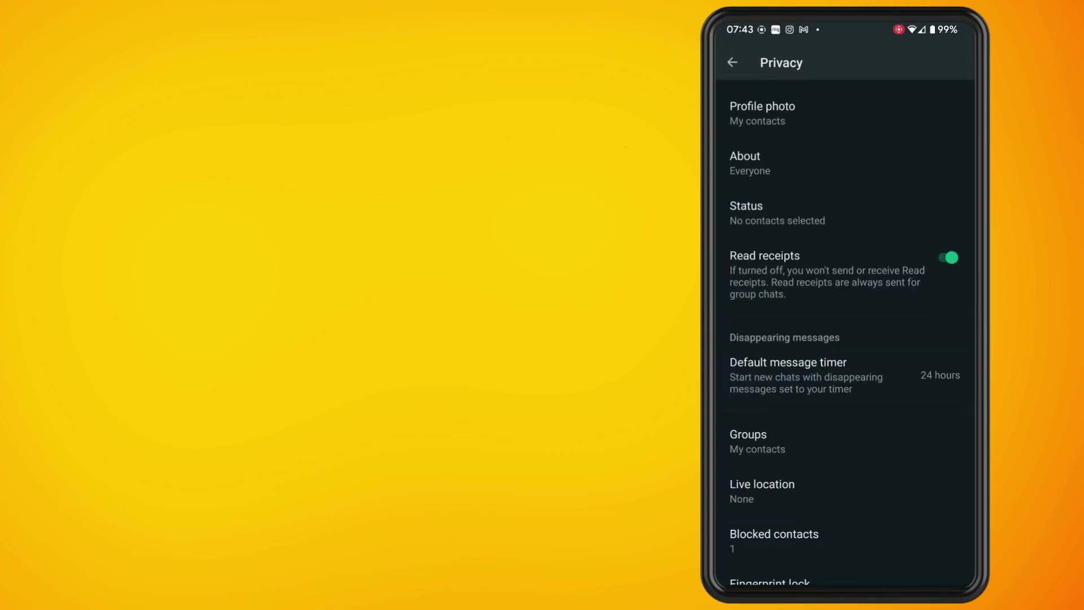